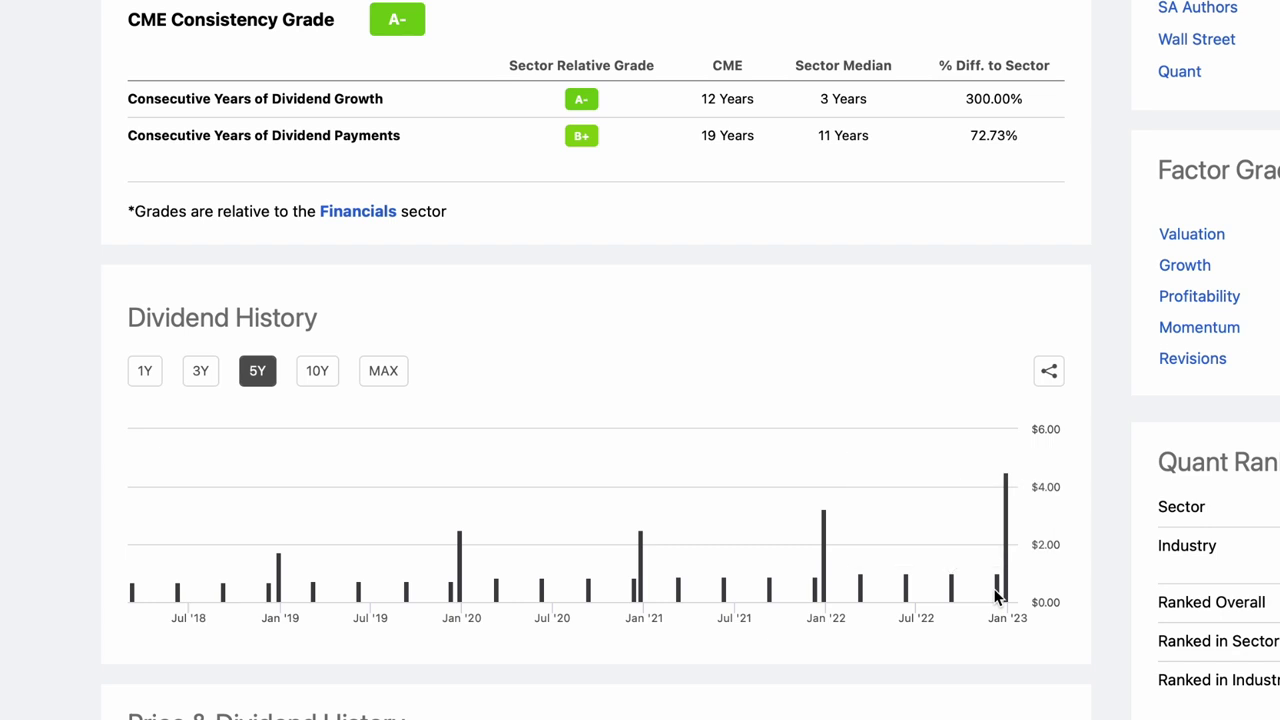
- Examine the worst-case free cash flow forecast, its whole-company value formula, the discount rate and the starting free cash flow in the CME worksheet
mouse_move(1000, 597)
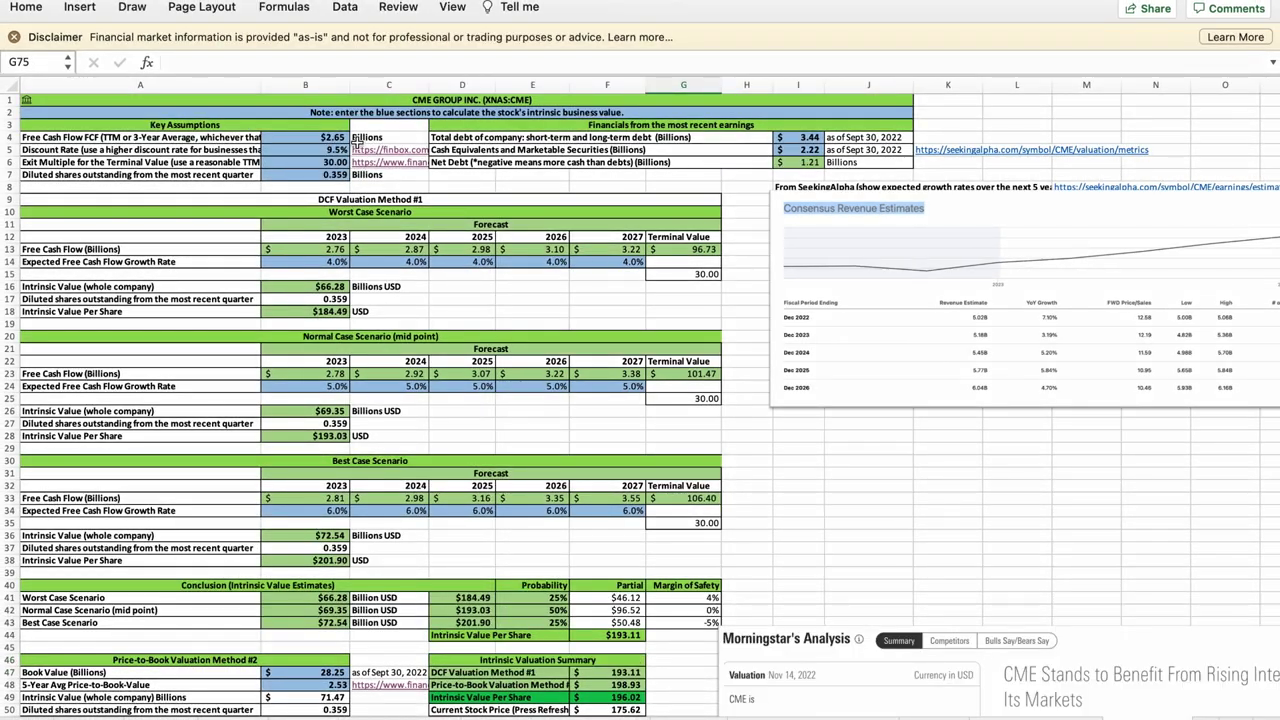
drag(333, 250, 629, 246)
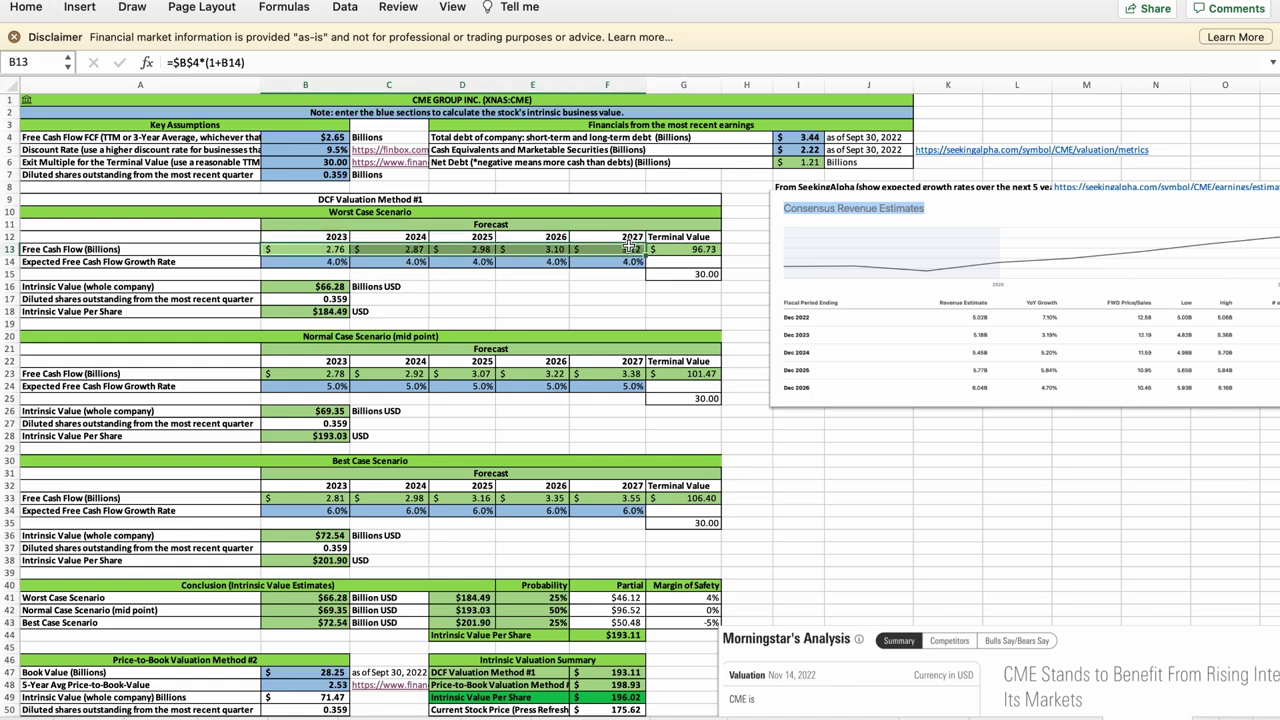
click(333, 287)
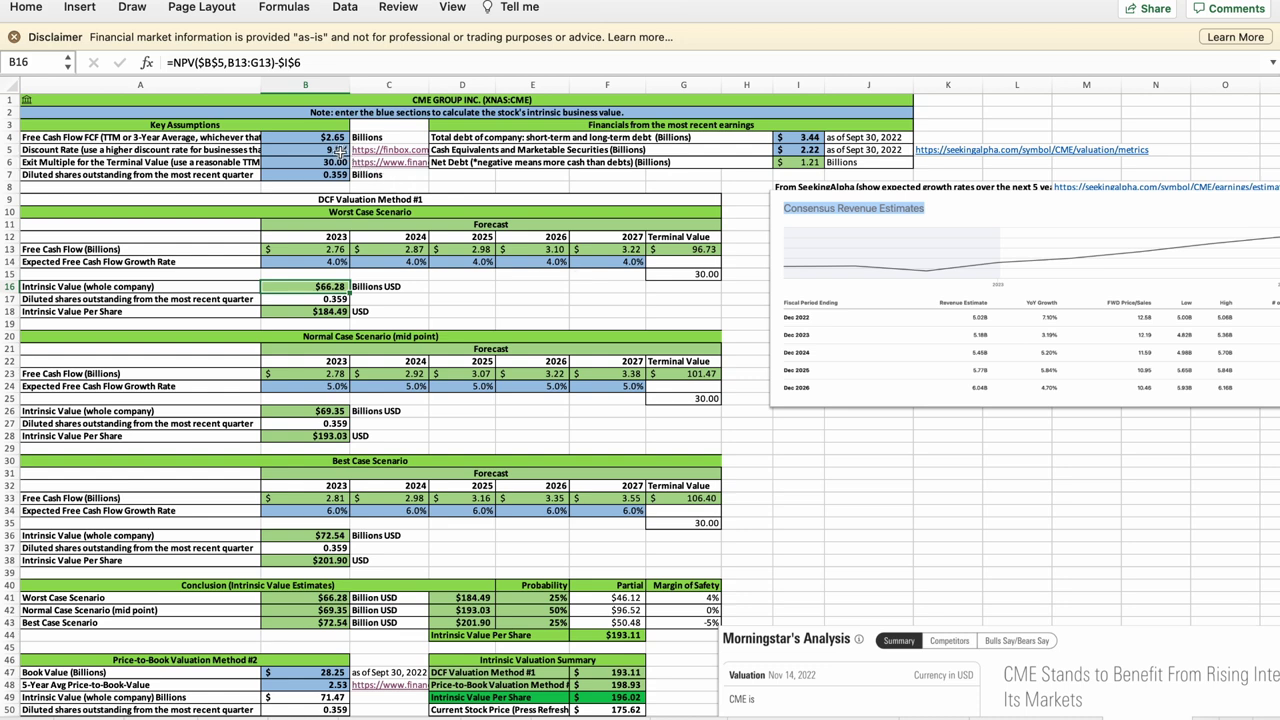
click(339, 150)
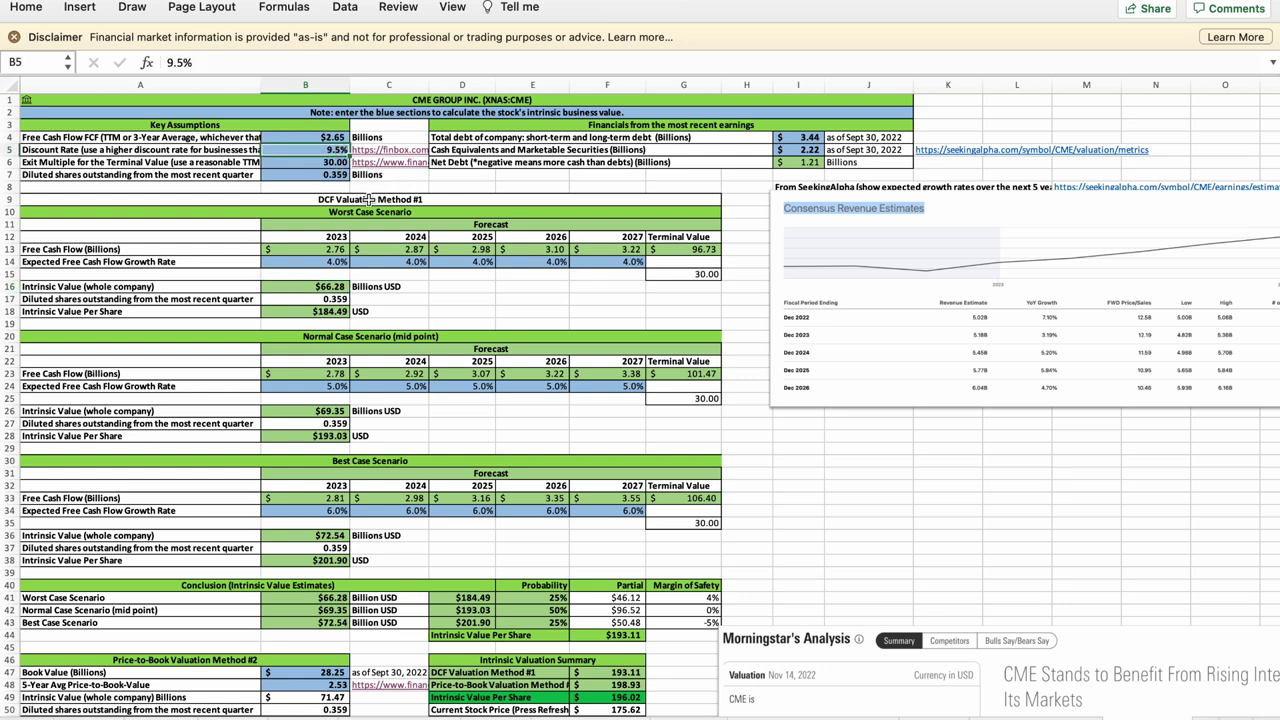
click(331, 137)
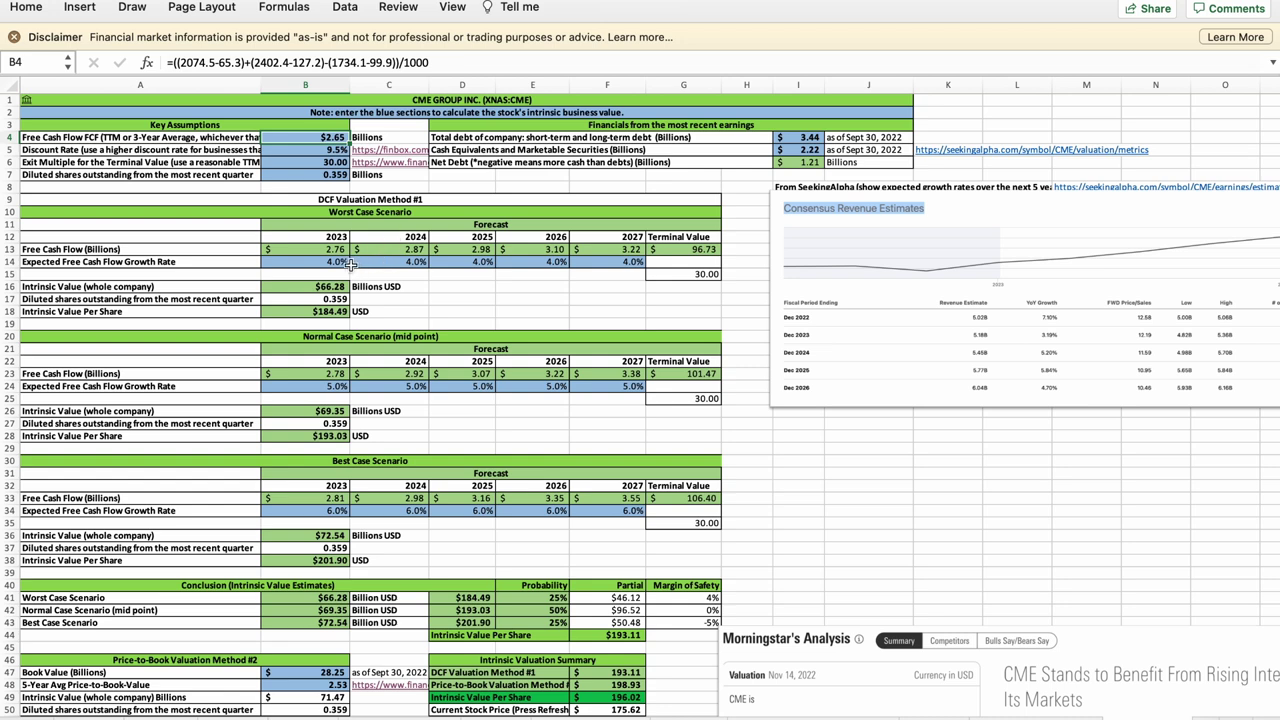
- Compare the expected free cash flow growth rates across the worst, normal and best case scenarios of the DCF valuation
drag(336, 262, 634, 266)
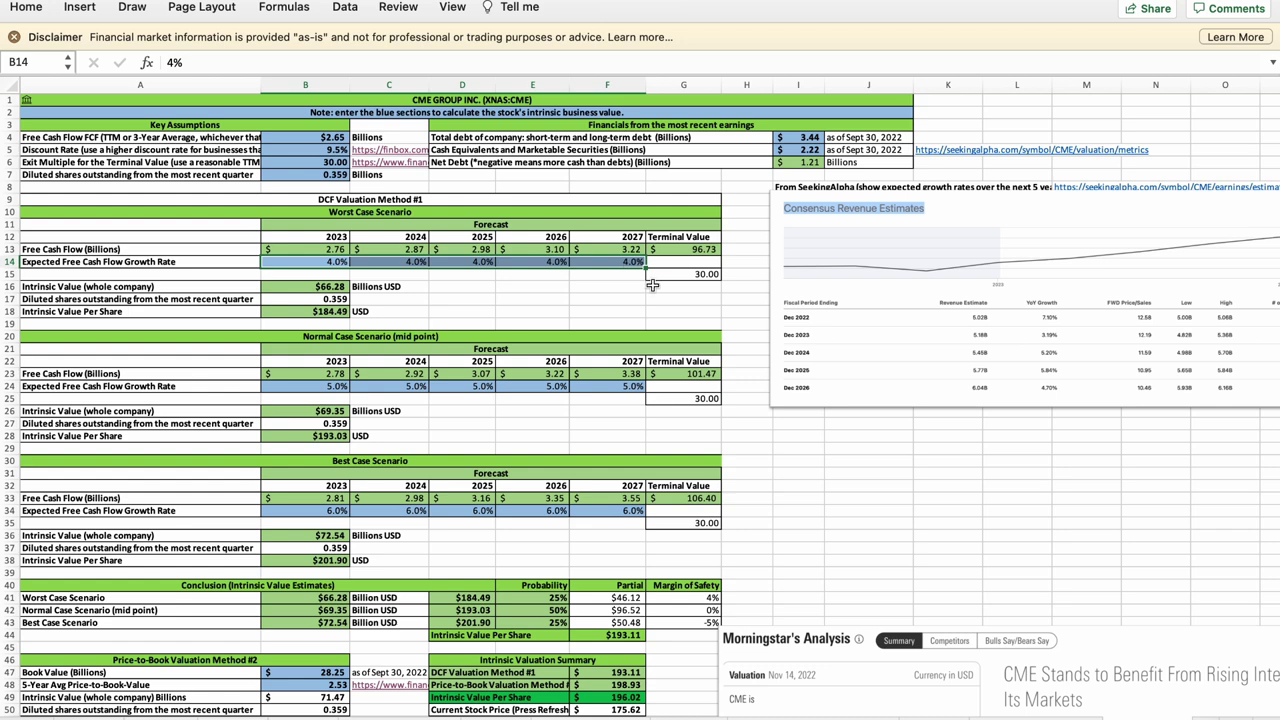
click(630, 510)
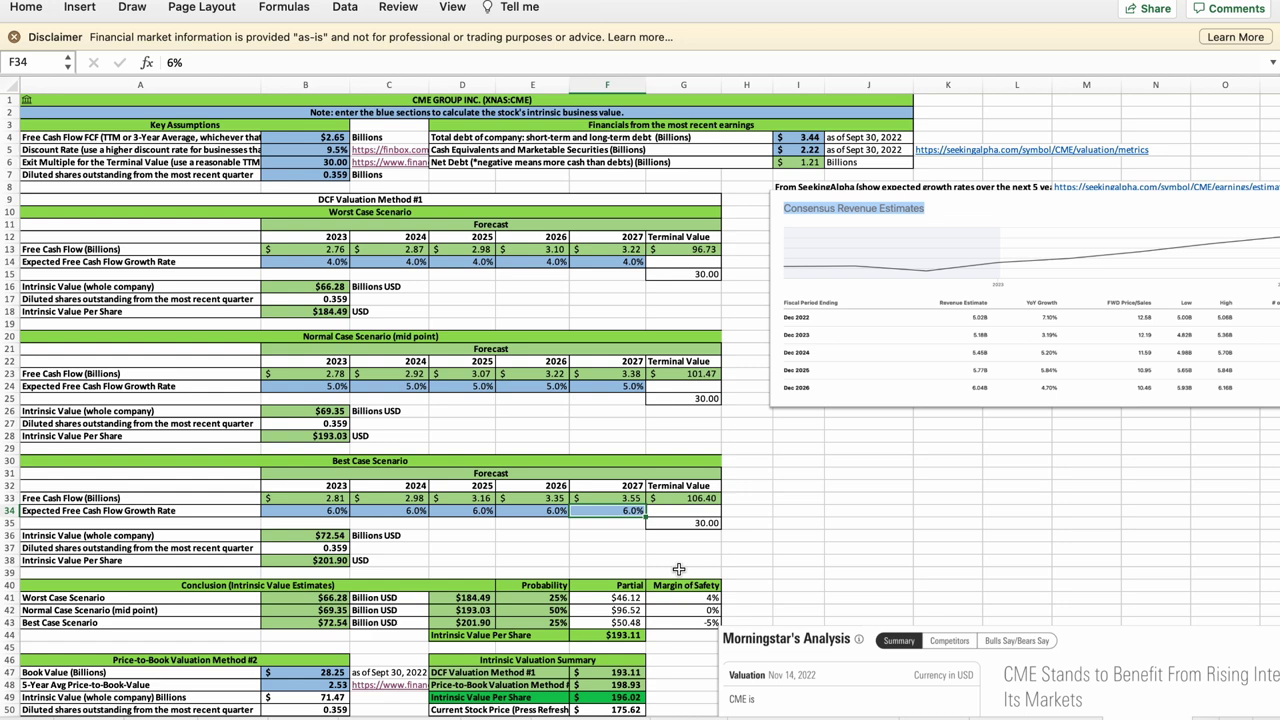
click(345, 215)
click(401, 338)
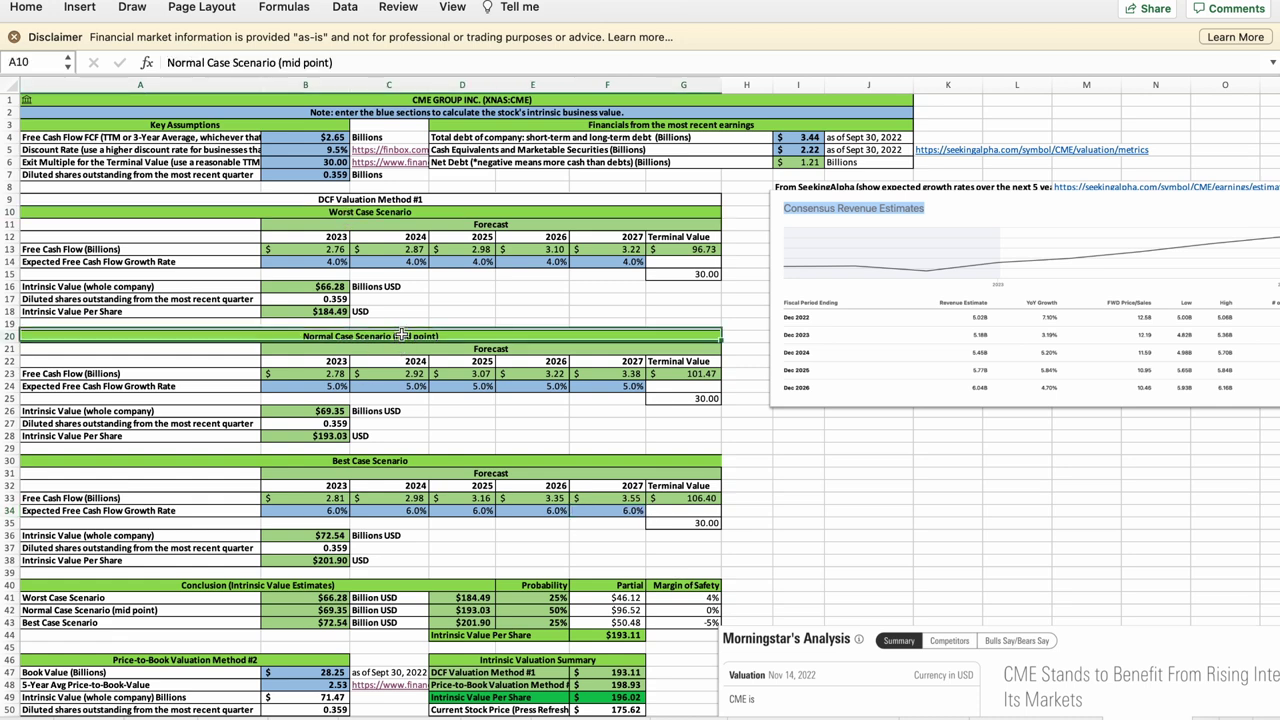
click(420, 460)
- Review the Worst Case Scenario's growth rates, cash flows, whole-company and per-share intrinsic values, and its probability in the conclusion table
click(334, 212)
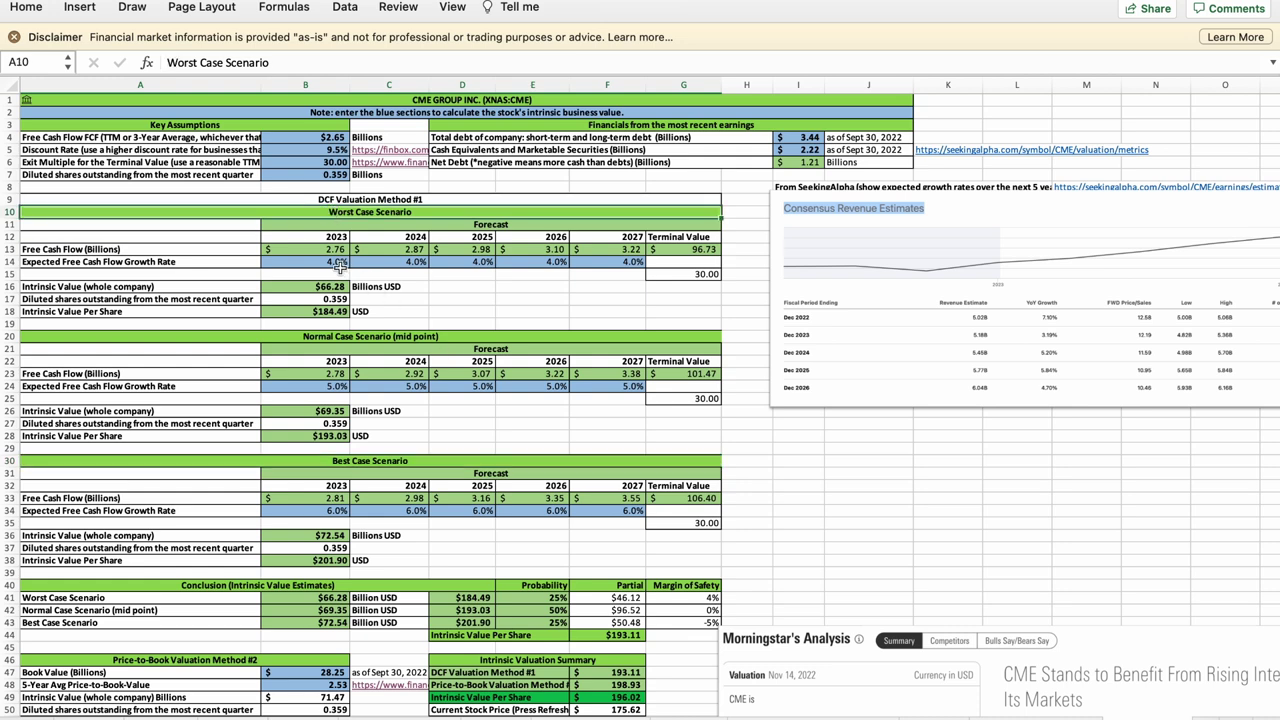
drag(332, 262, 617, 266)
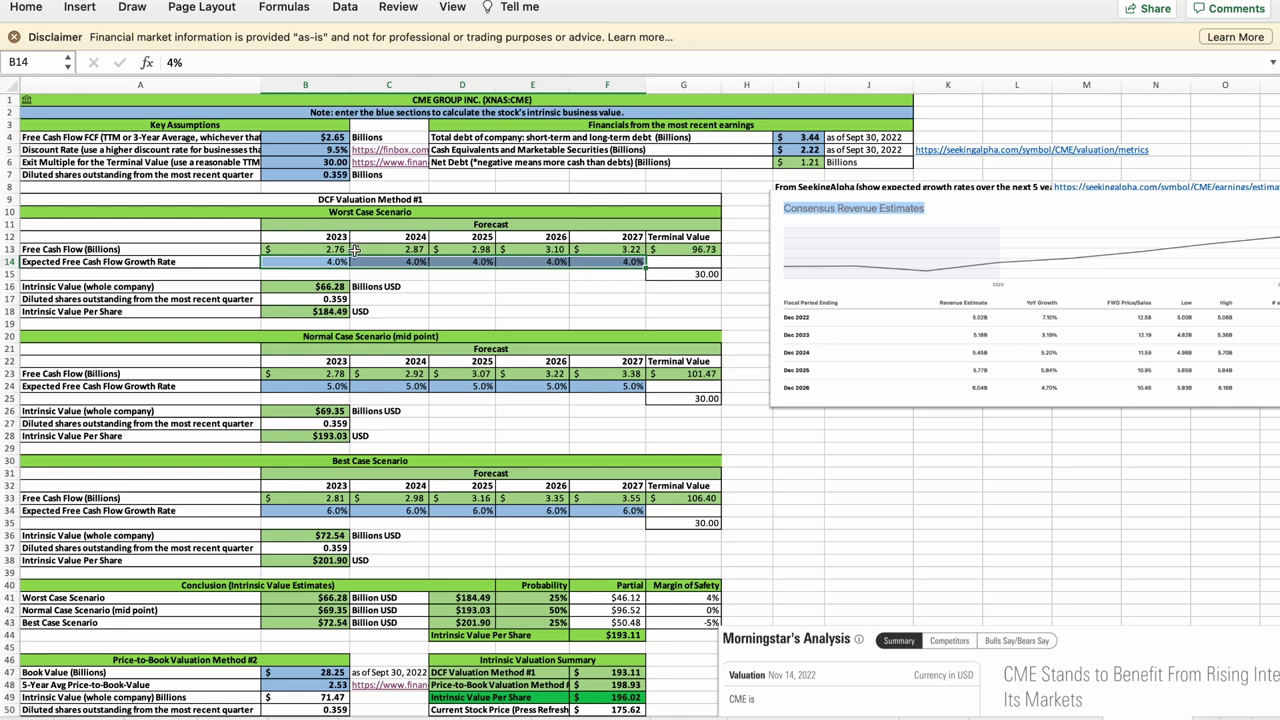
drag(312, 249, 690, 250)
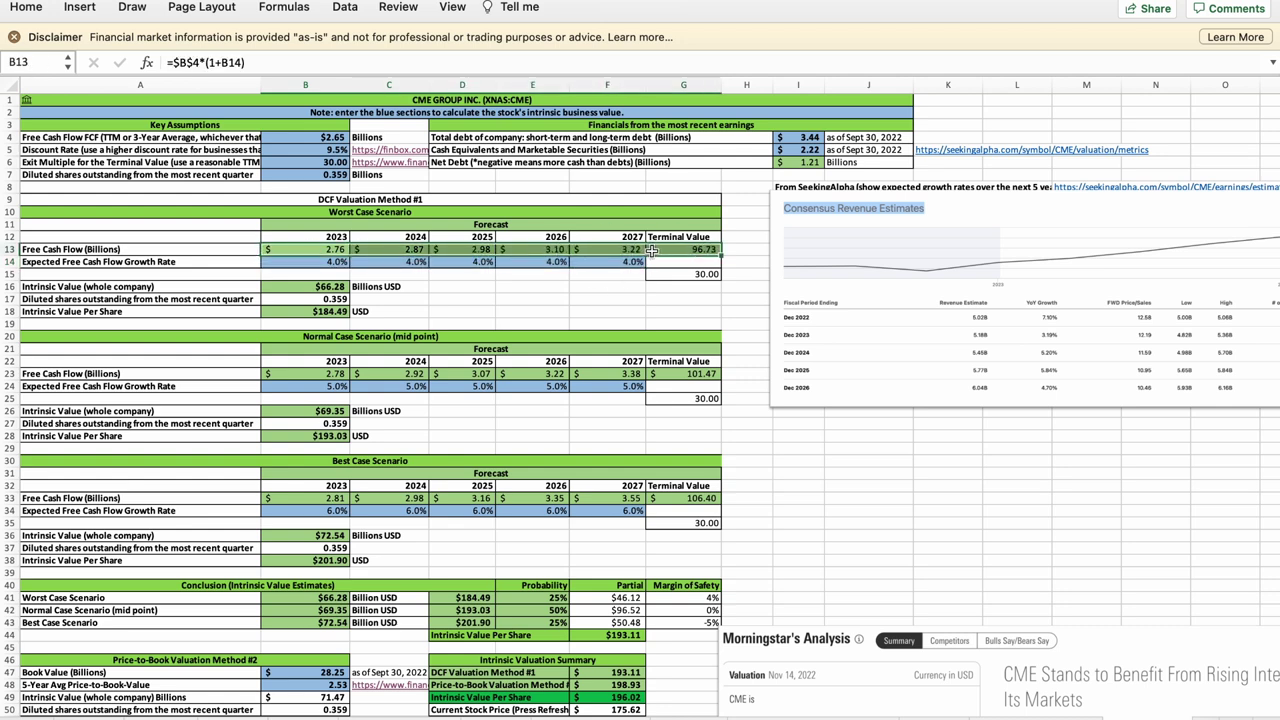
click(322, 289)
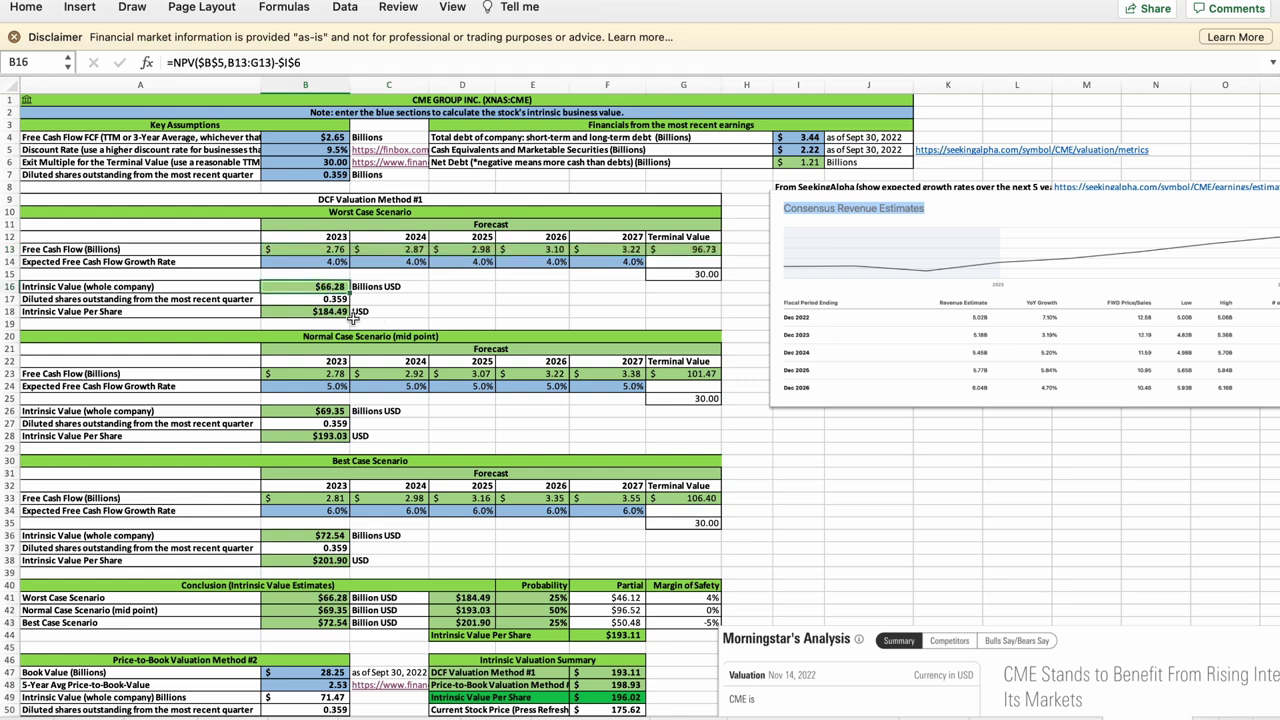
click(343, 311)
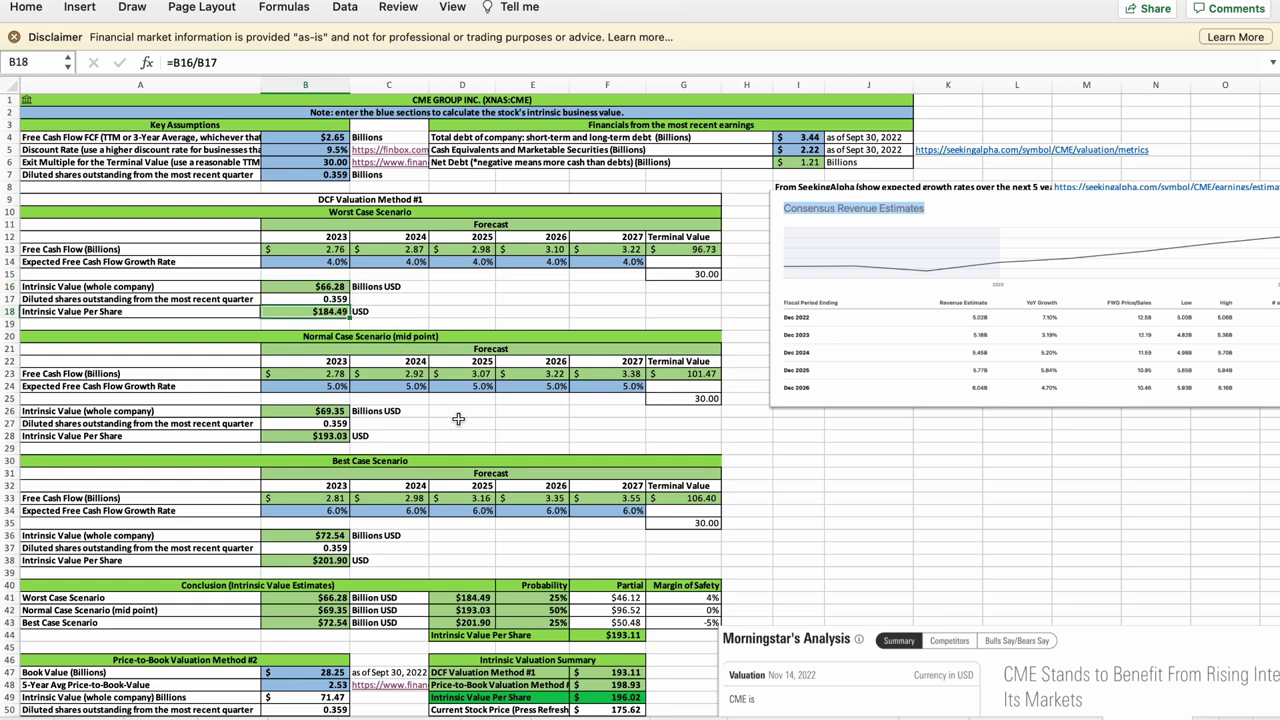
click(553, 598)
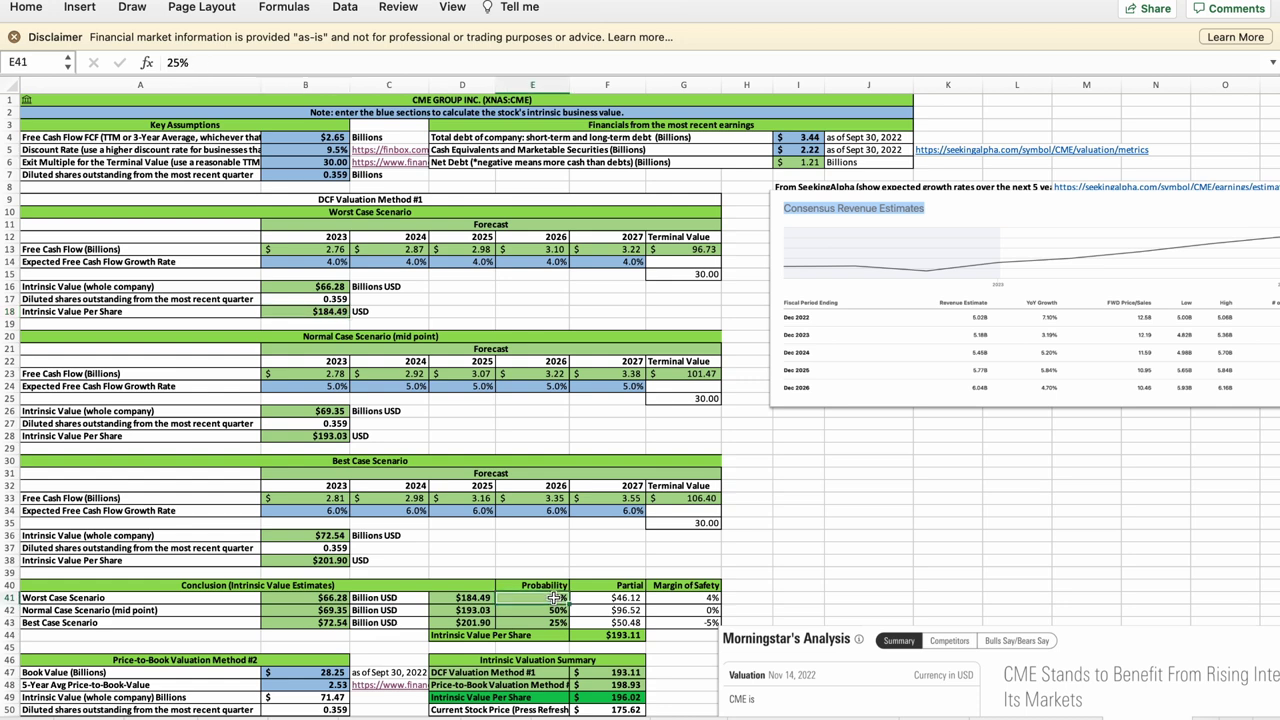
- Review the Normal Case Scenario's growth rates, cash flows, whole-company and per-share intrinsic values, and its probability in the conclusion table
click(369, 339)
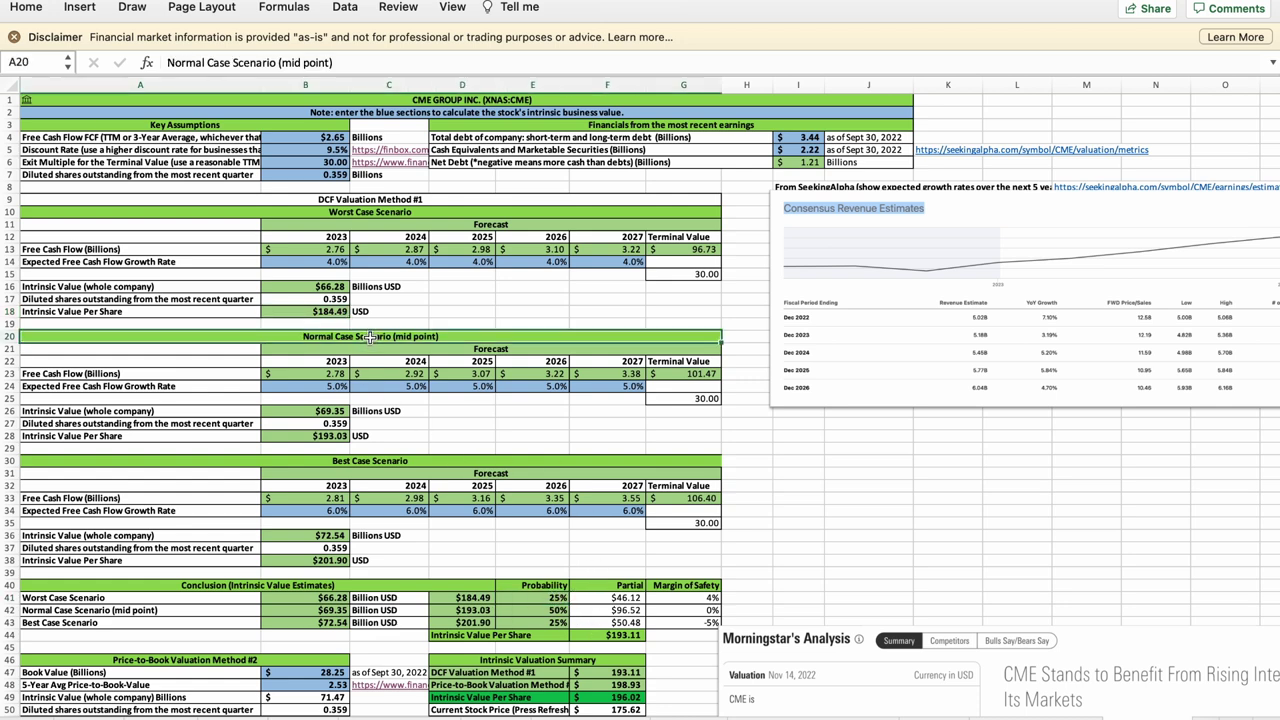
drag(333, 386, 630, 385)
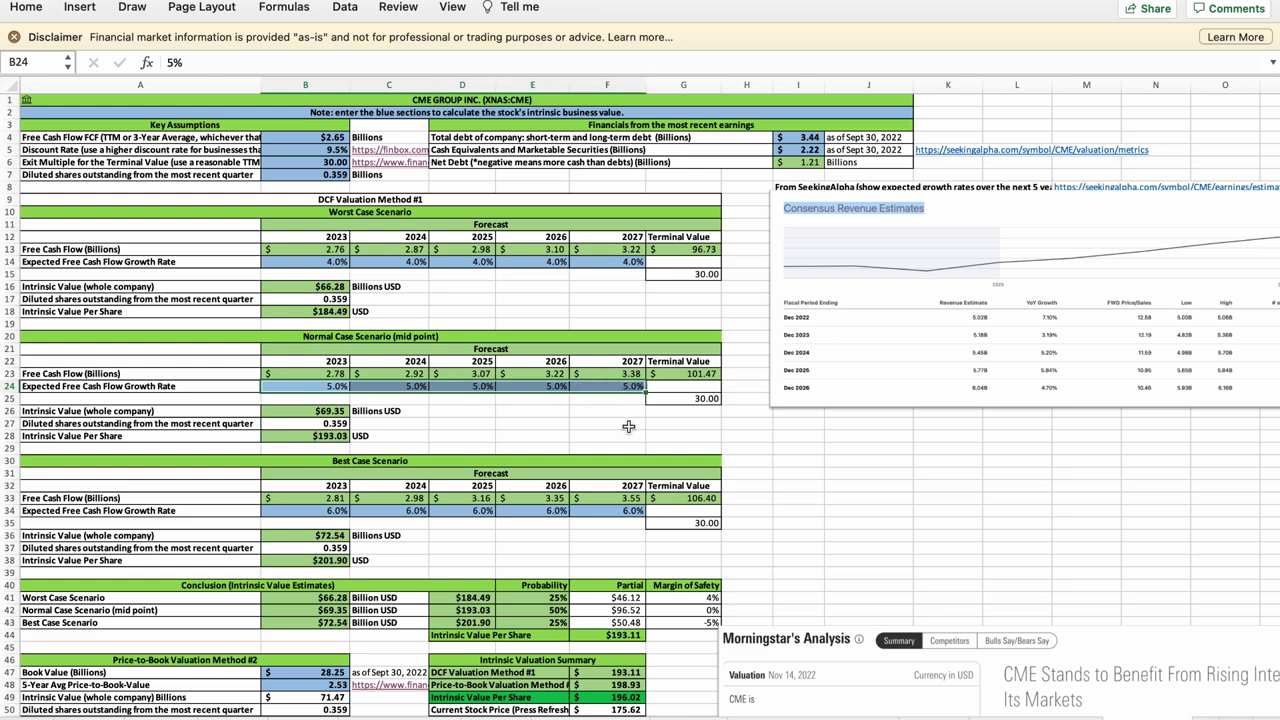
drag(337, 372, 620, 378)
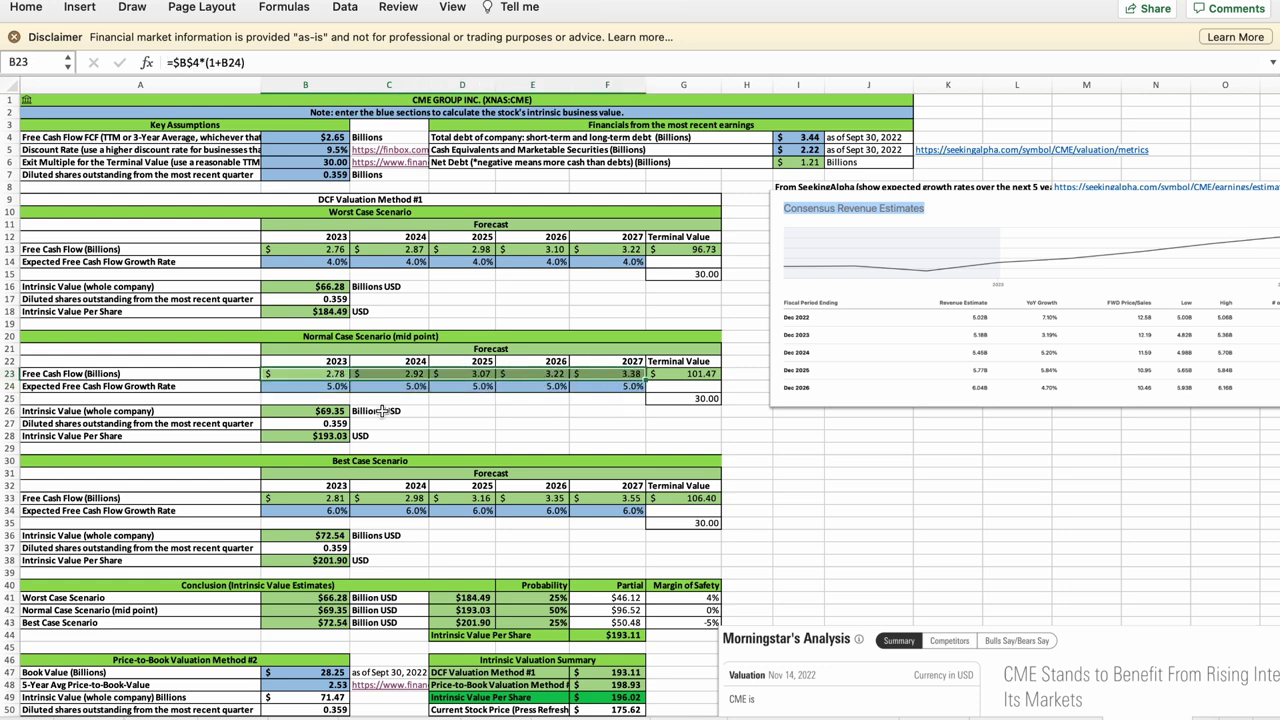
click(331, 411)
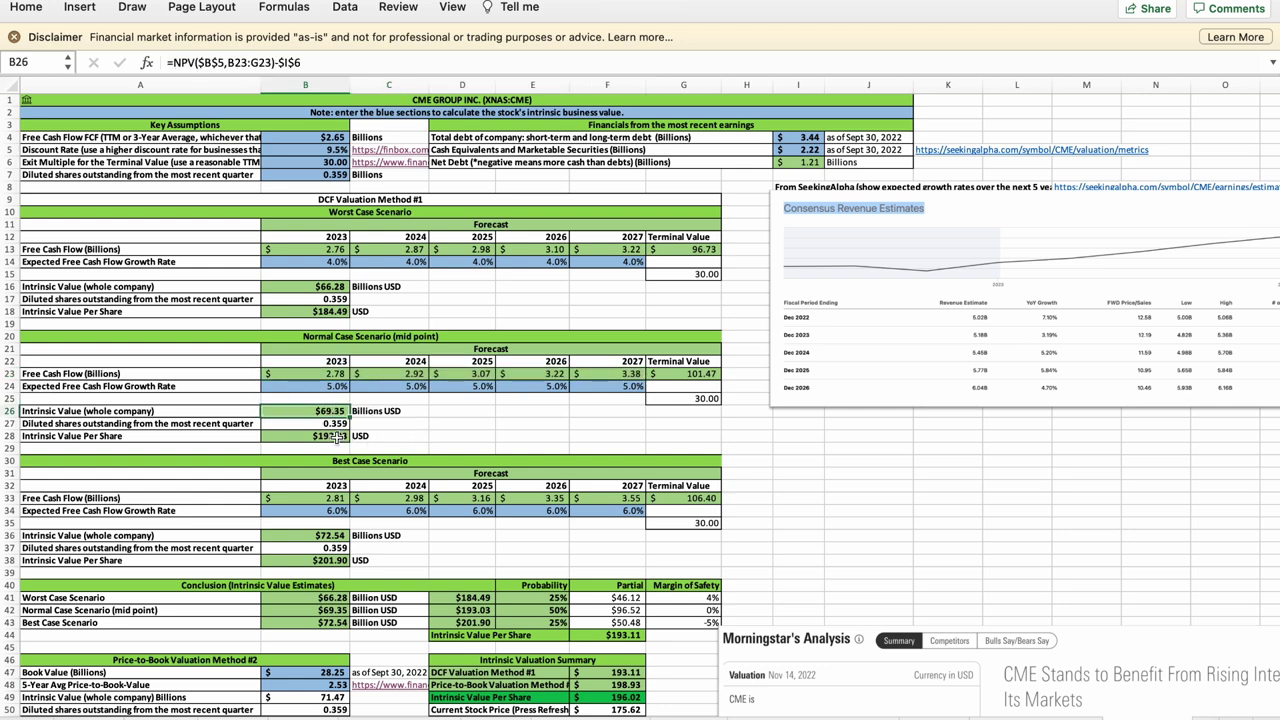
click(337, 437)
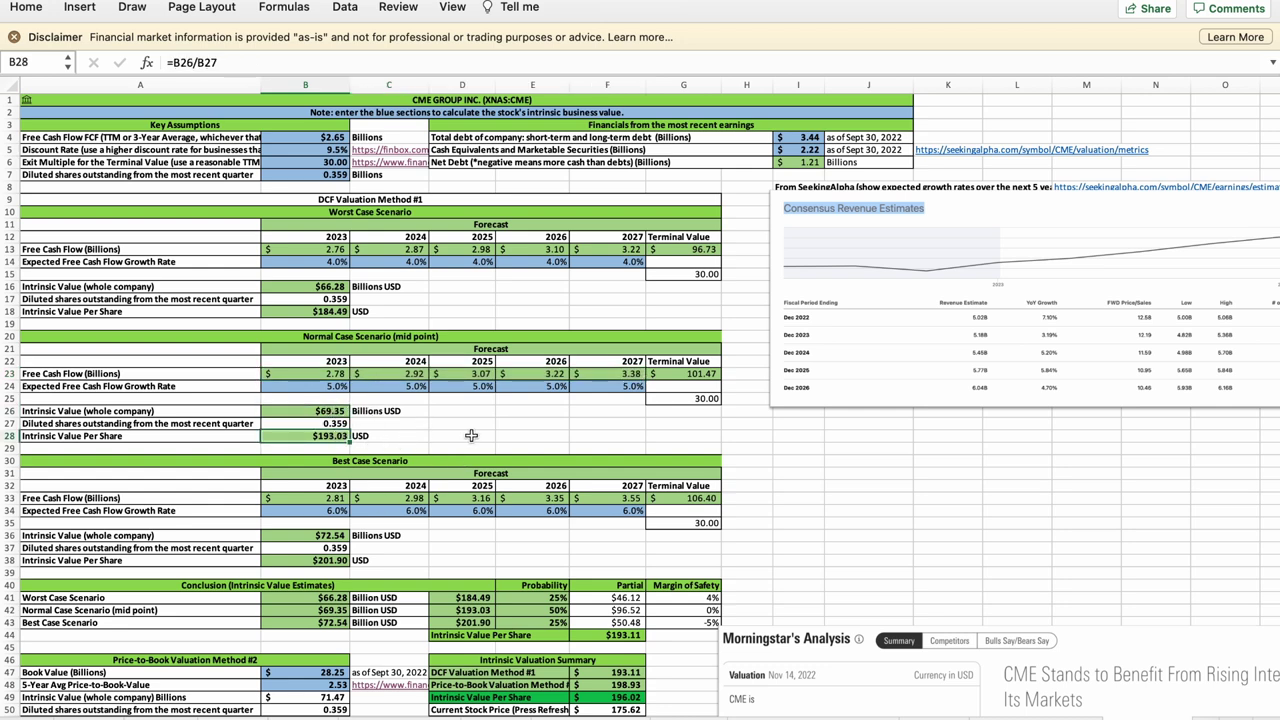
click(560, 610)
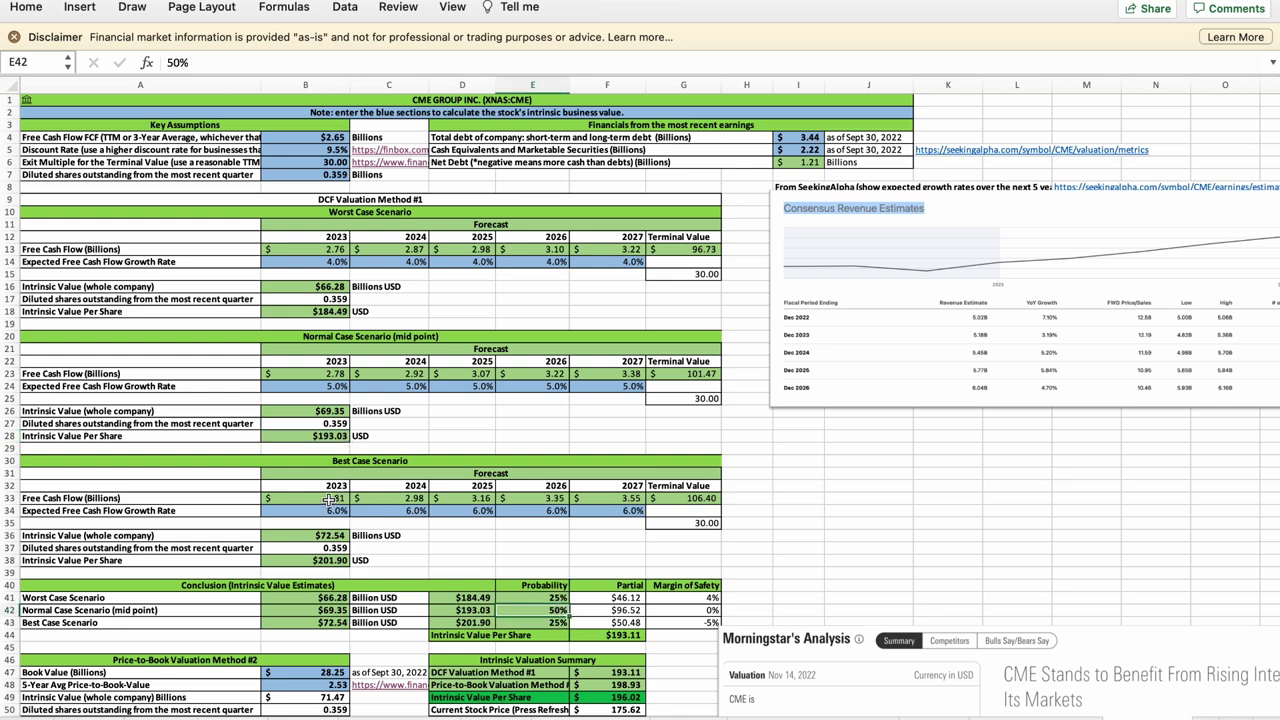
- Review the Best Case Scenario's free cash flows, whole-company and per-share intrinsic values, and its probability in the conclusion table
drag(331, 497, 587, 496)
drag(624, 497, 624, 497)
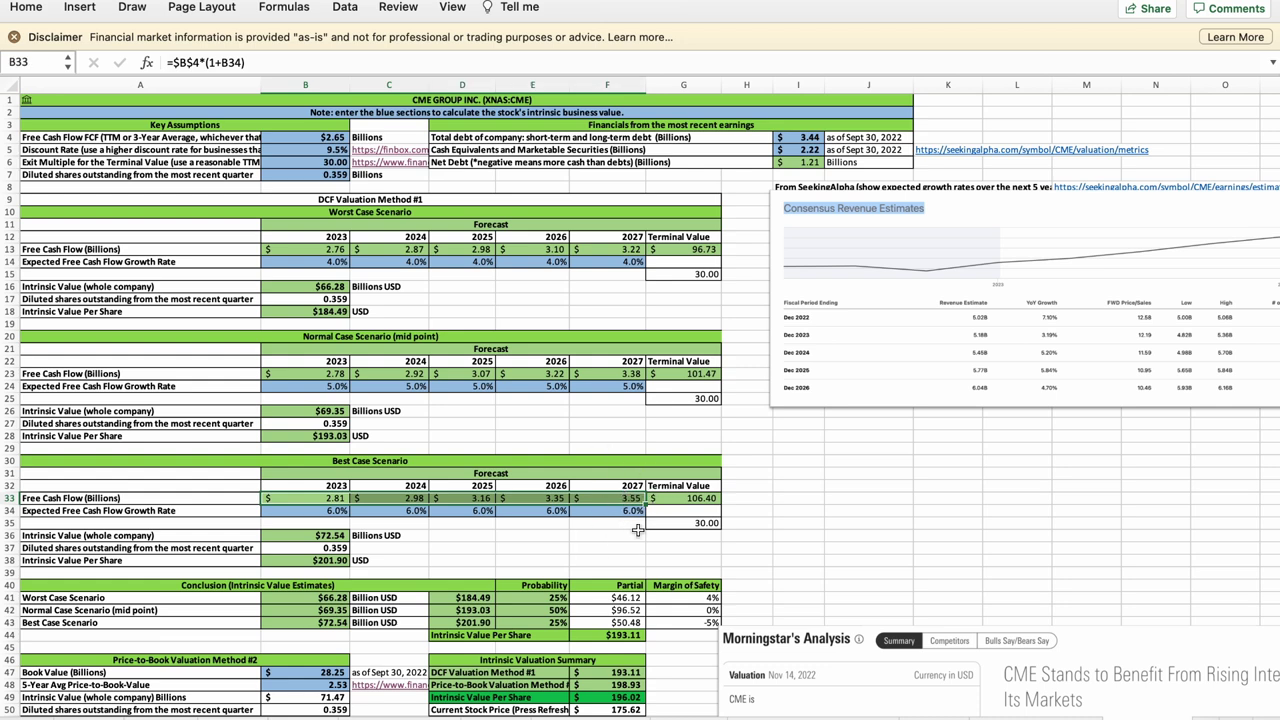
click(332, 538)
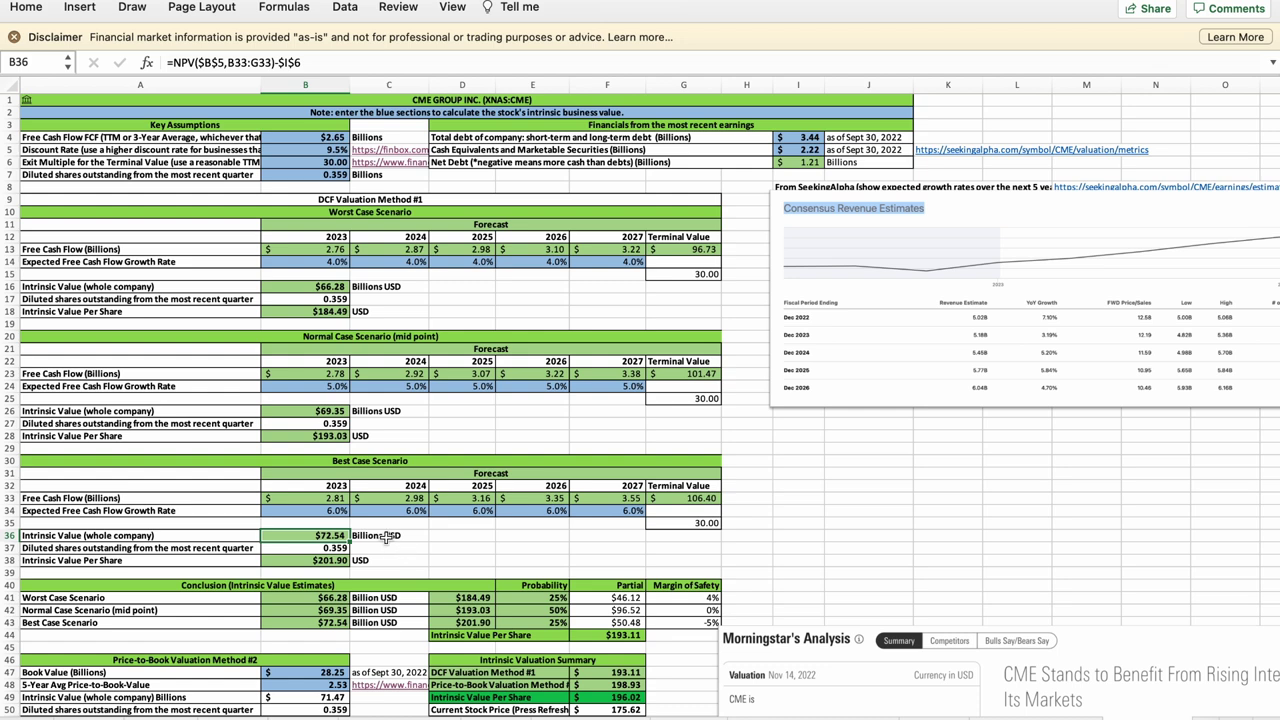
click(336, 561)
click(561, 624)
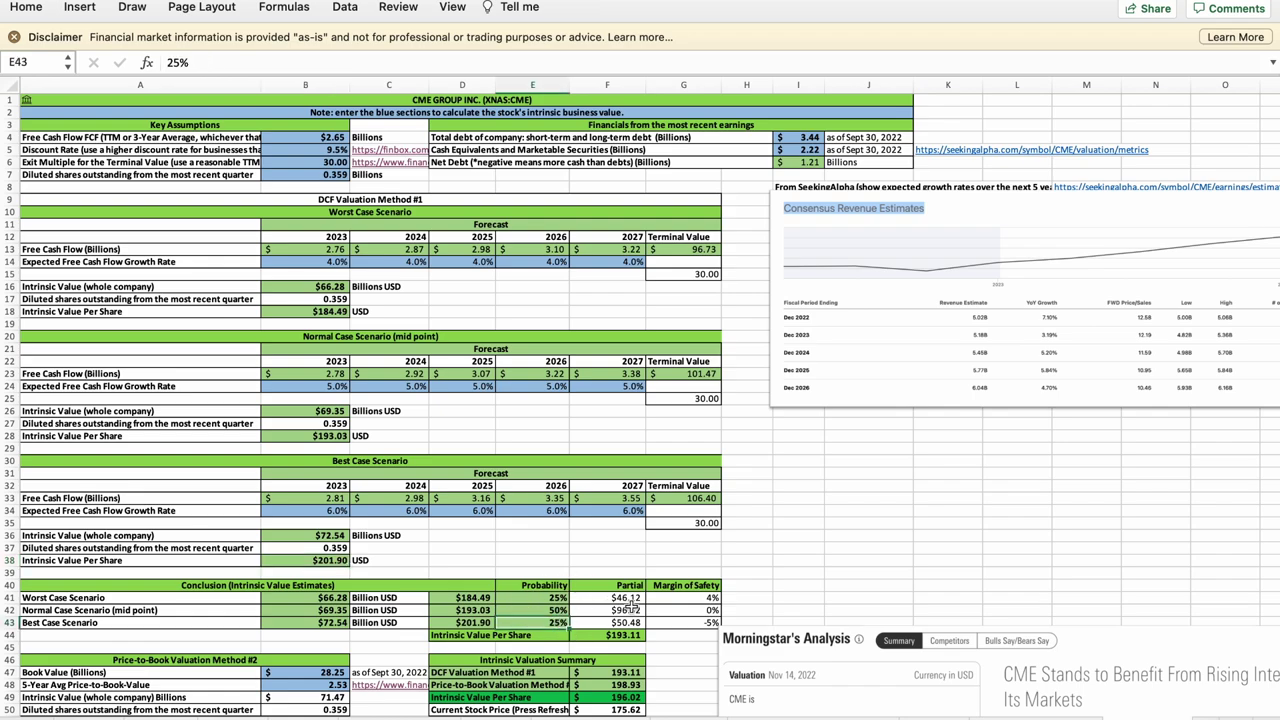
- Check the probability-weighted partial values of the three scenarios and the formula for the DCF intrinsic value per share
scroll(625, 602, down, 4)
scroll(625, 602, down, 2)
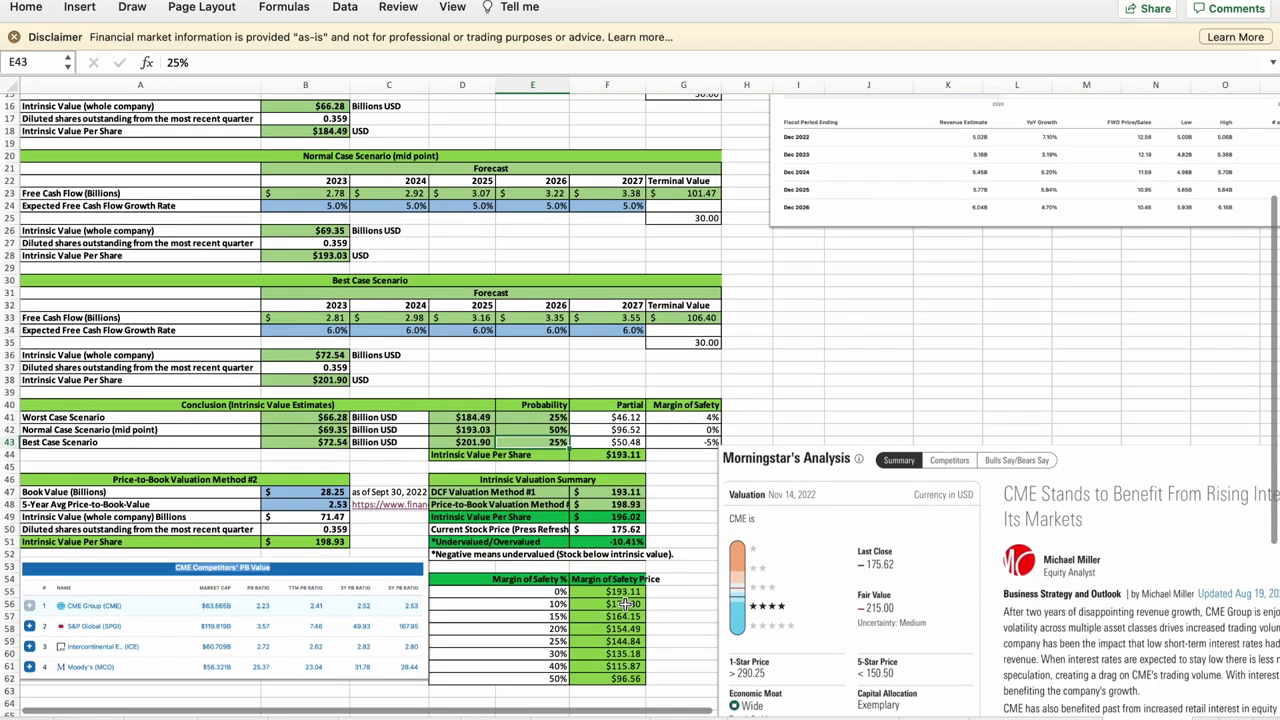
drag(636, 417, 636, 442)
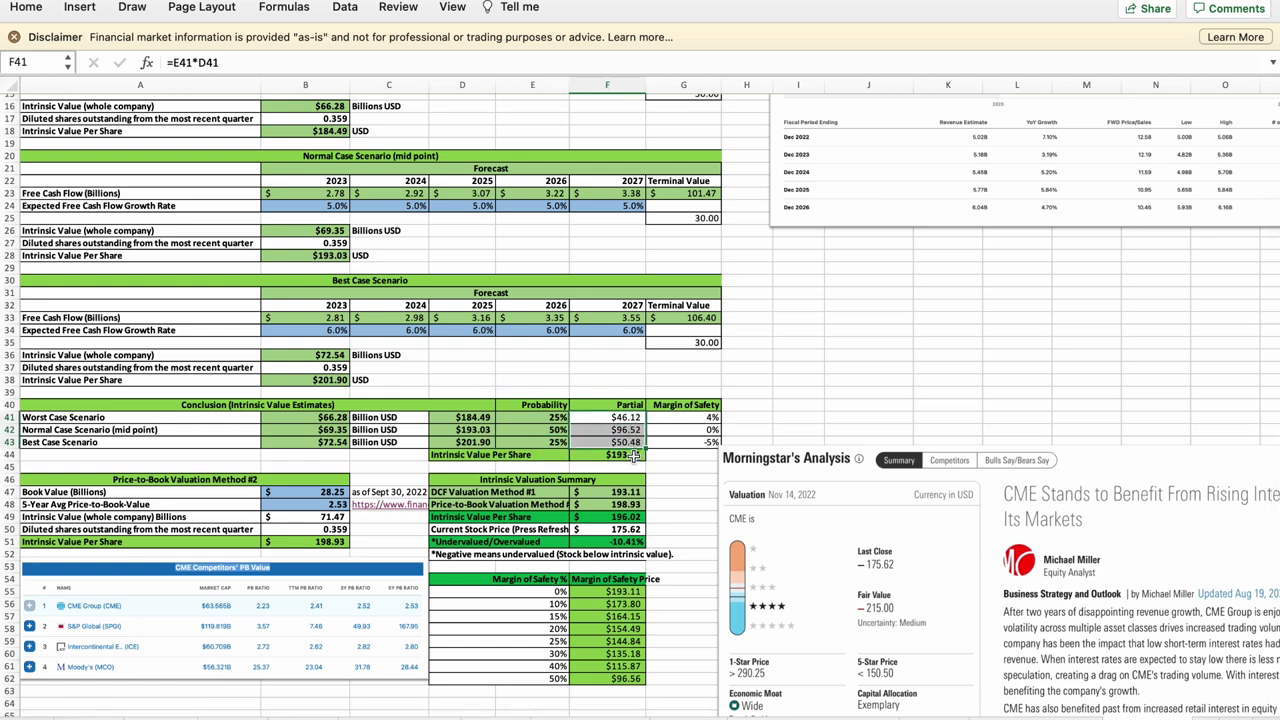
click(633, 455)
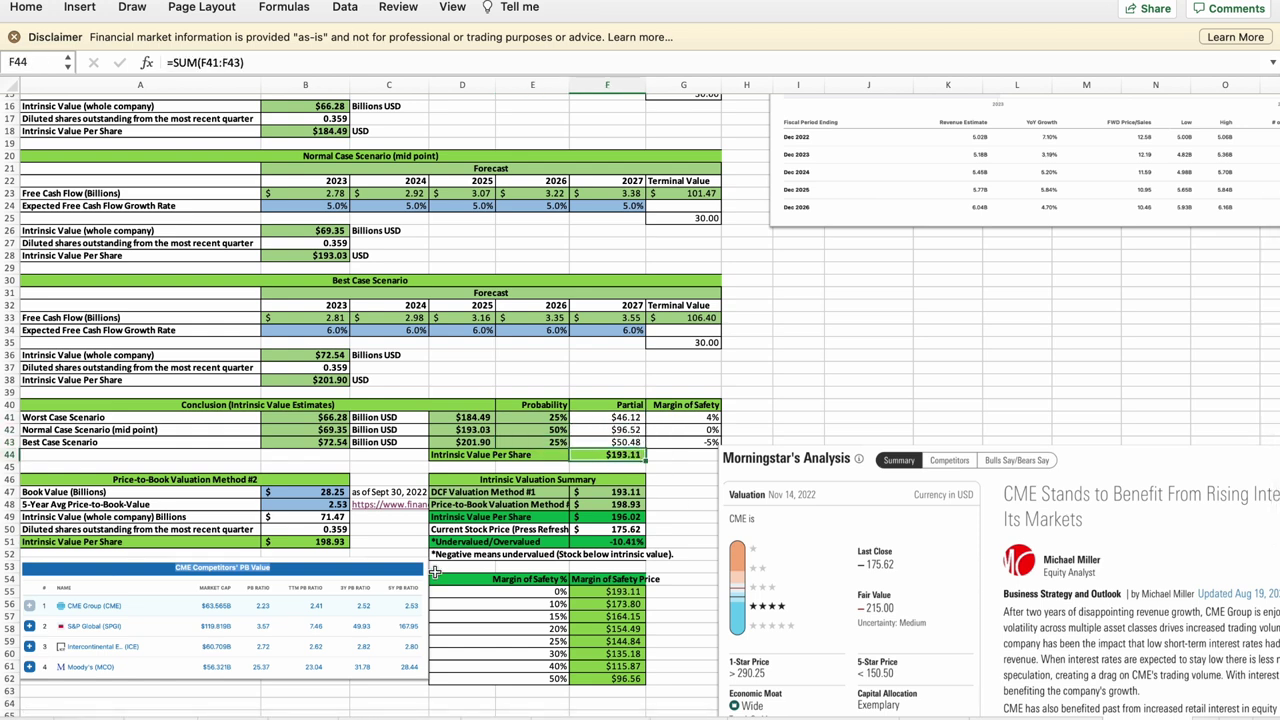
- Inspect the price-to-book valuation's per-share result and the Intrinsic Valuation Summary, including the averaged value and the undervalued/overvalued percentage
click(304, 480)
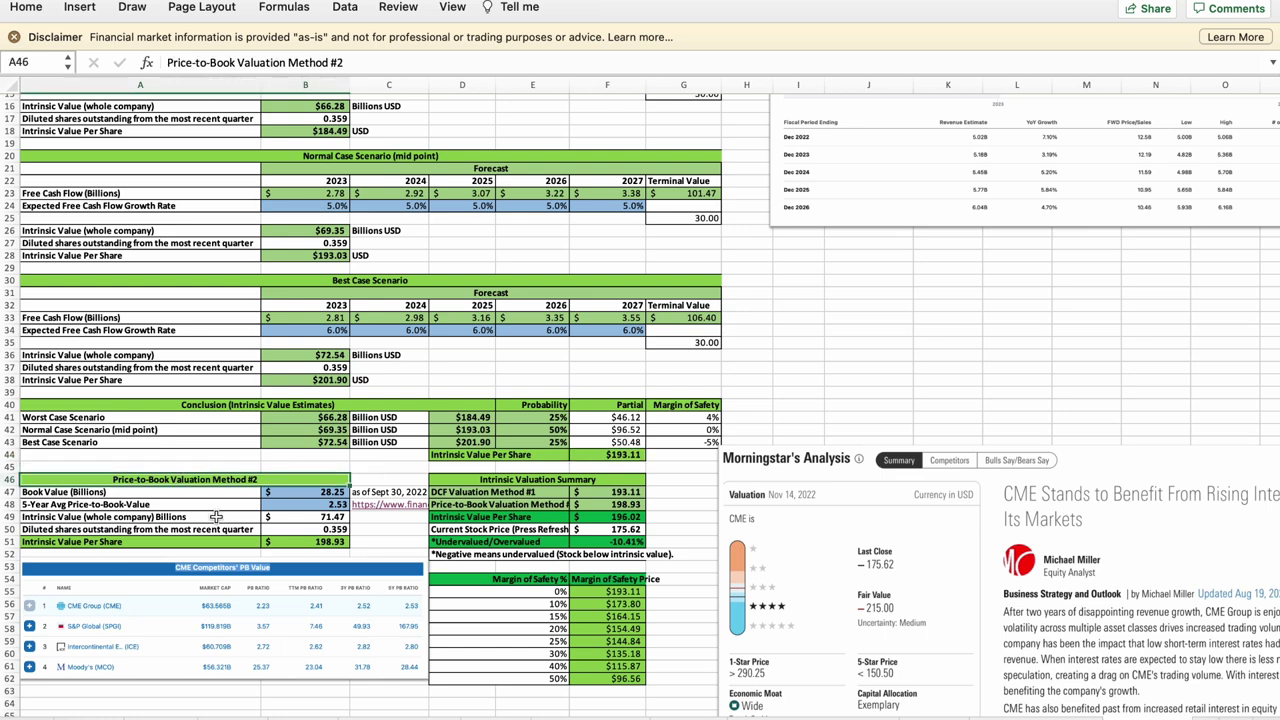
click(341, 543)
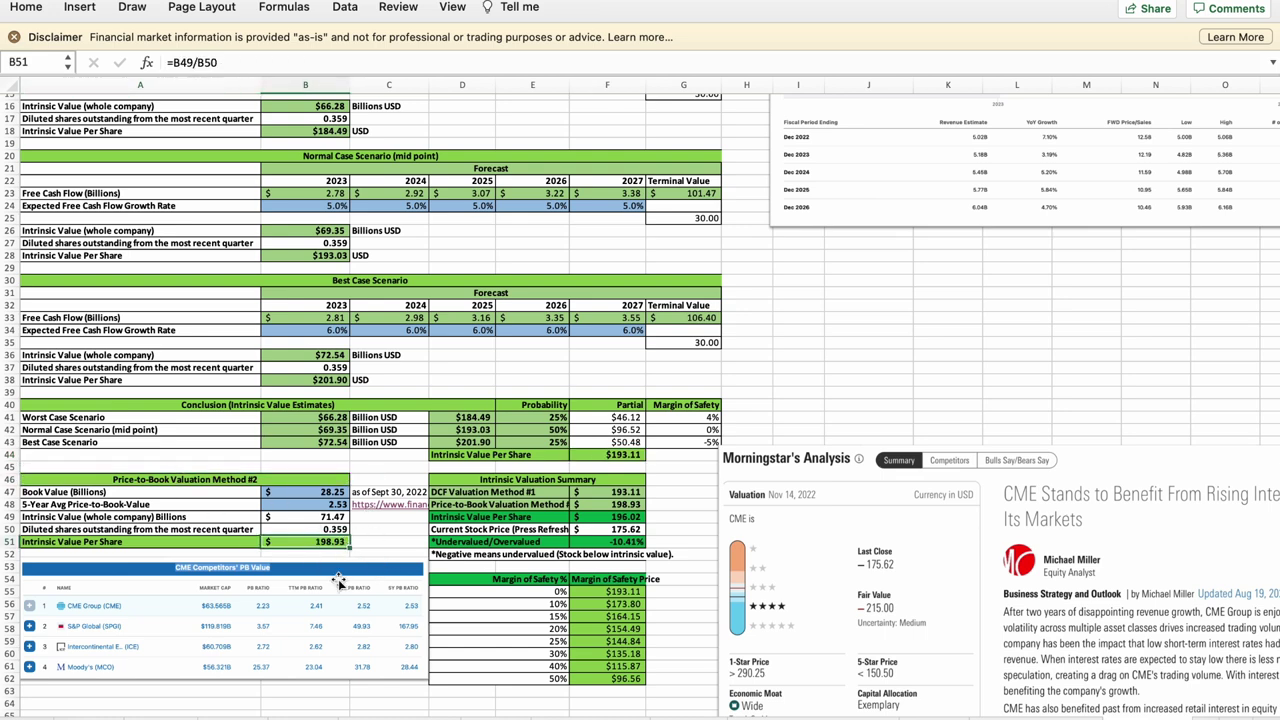
drag(638, 492, 638, 524)
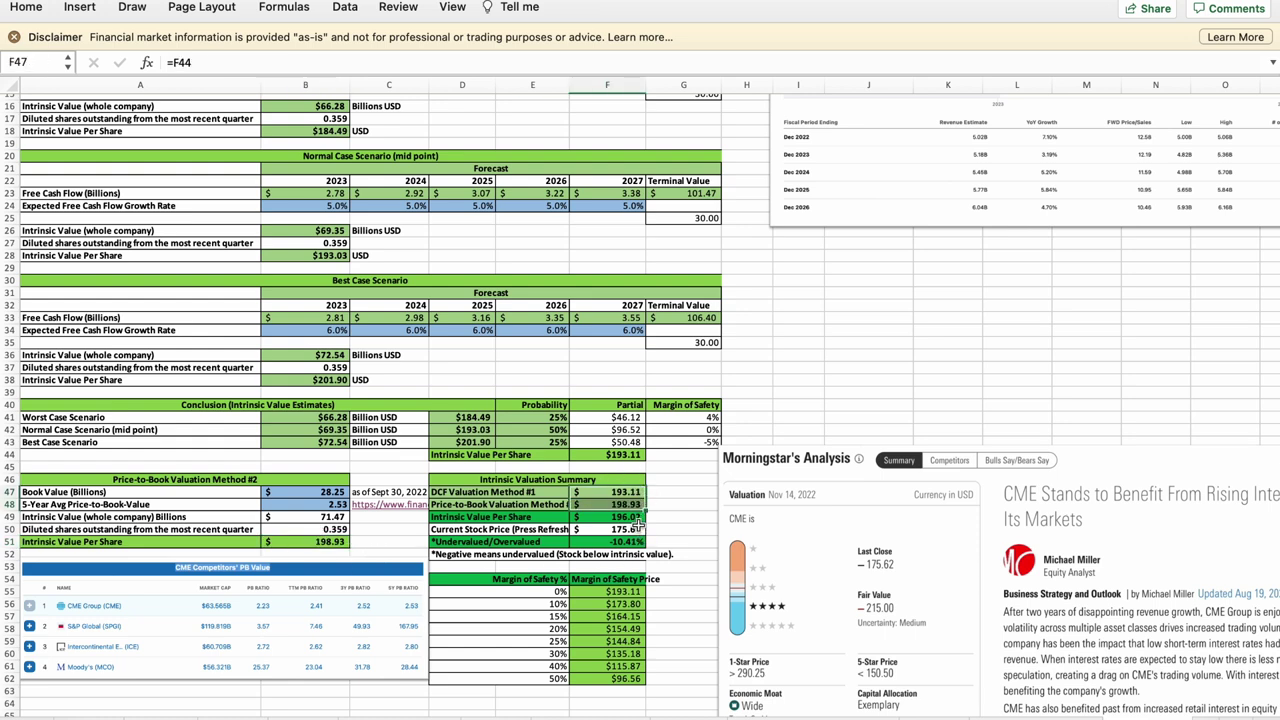
click(638, 517)
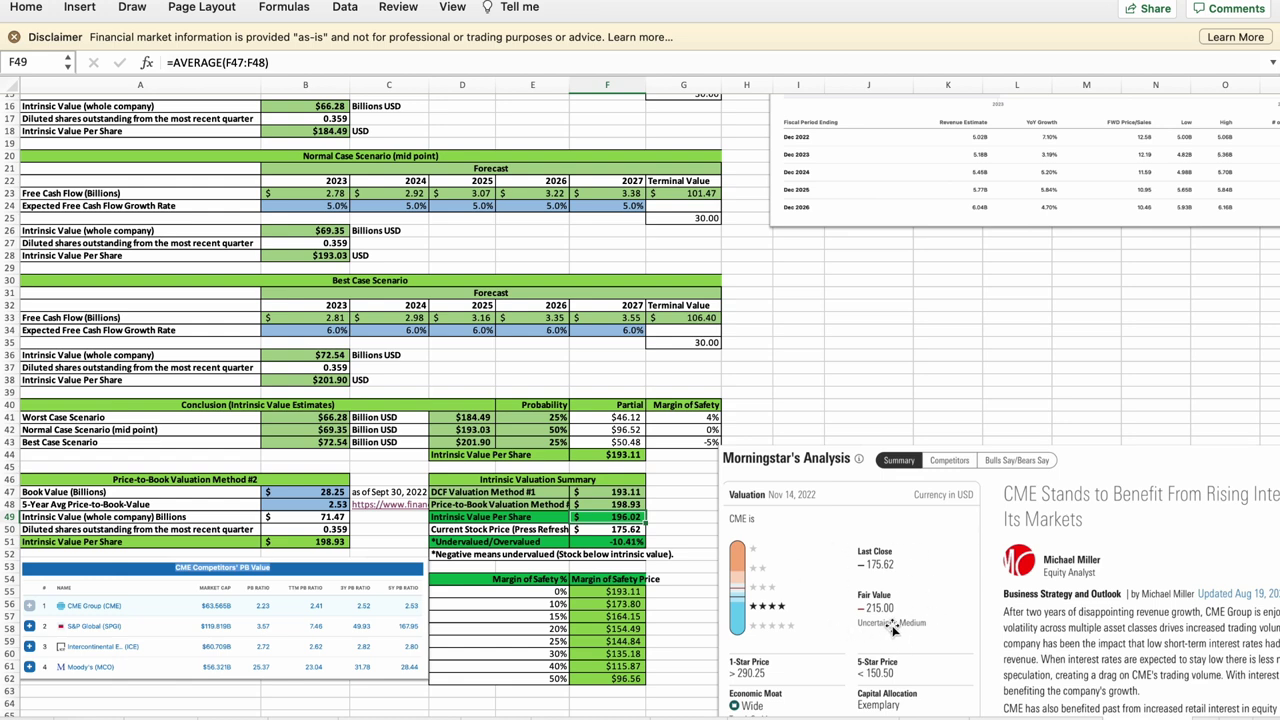
click(640, 542)
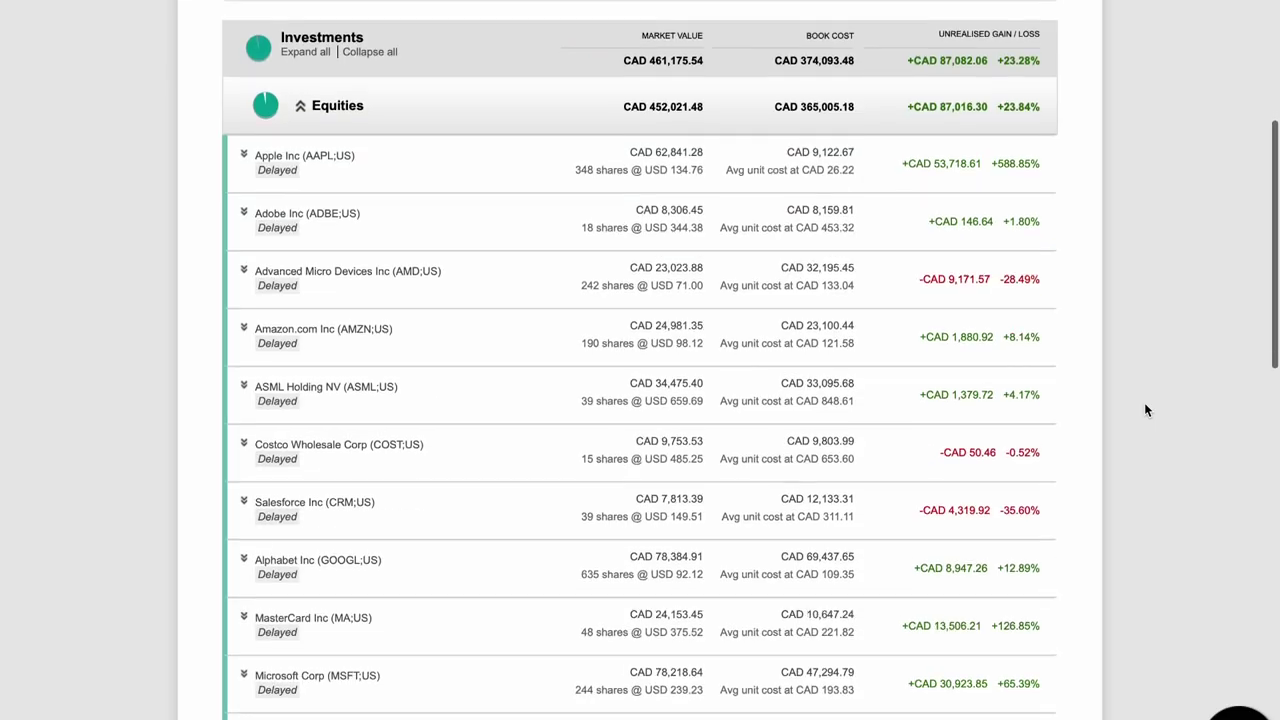
- Look through the equity holdings in the brokerage account's Investments list, from Apple down to Visa
scroll(1144, 402, down, 1)
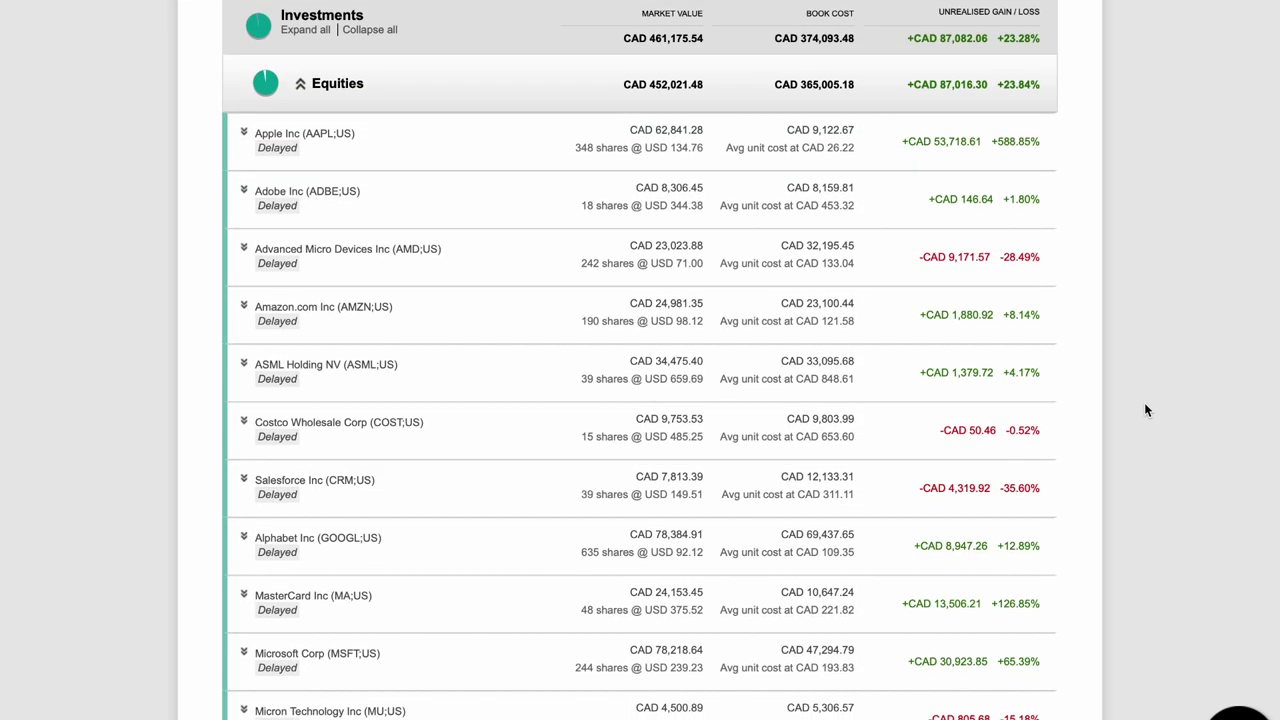
scroll(1146, 409, down, 4)
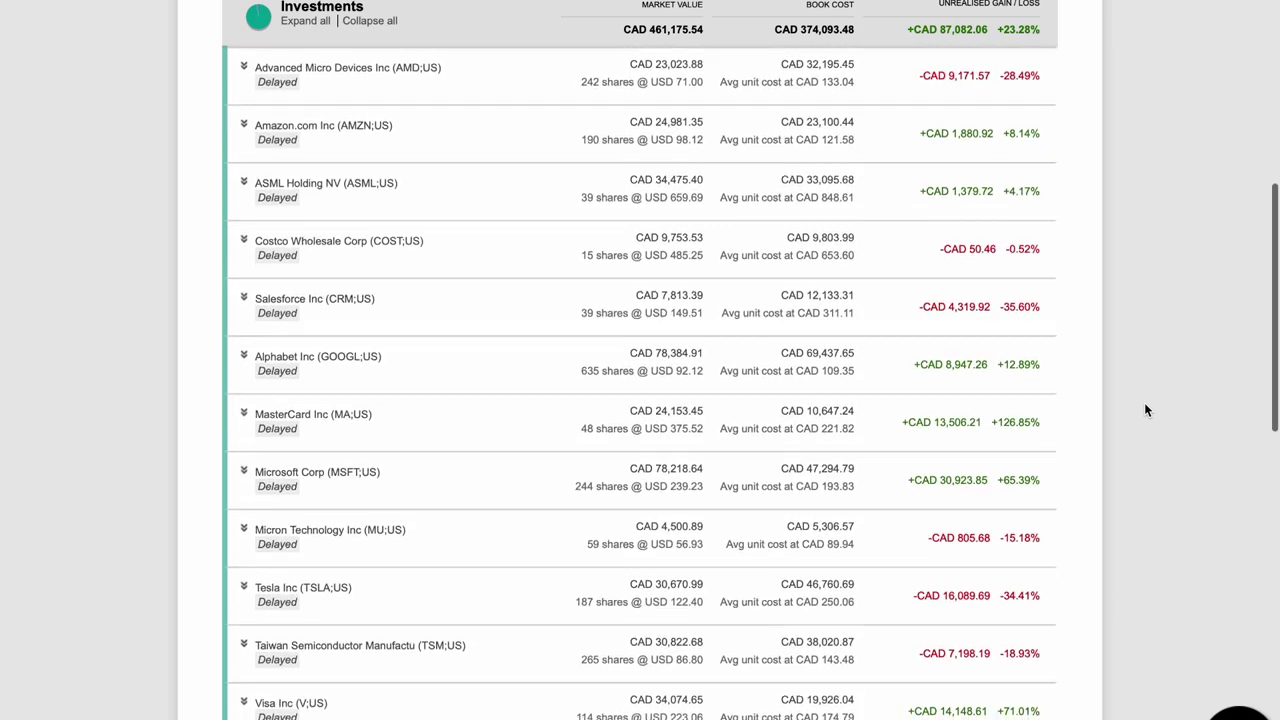
scroll(1146, 409, down, 1)
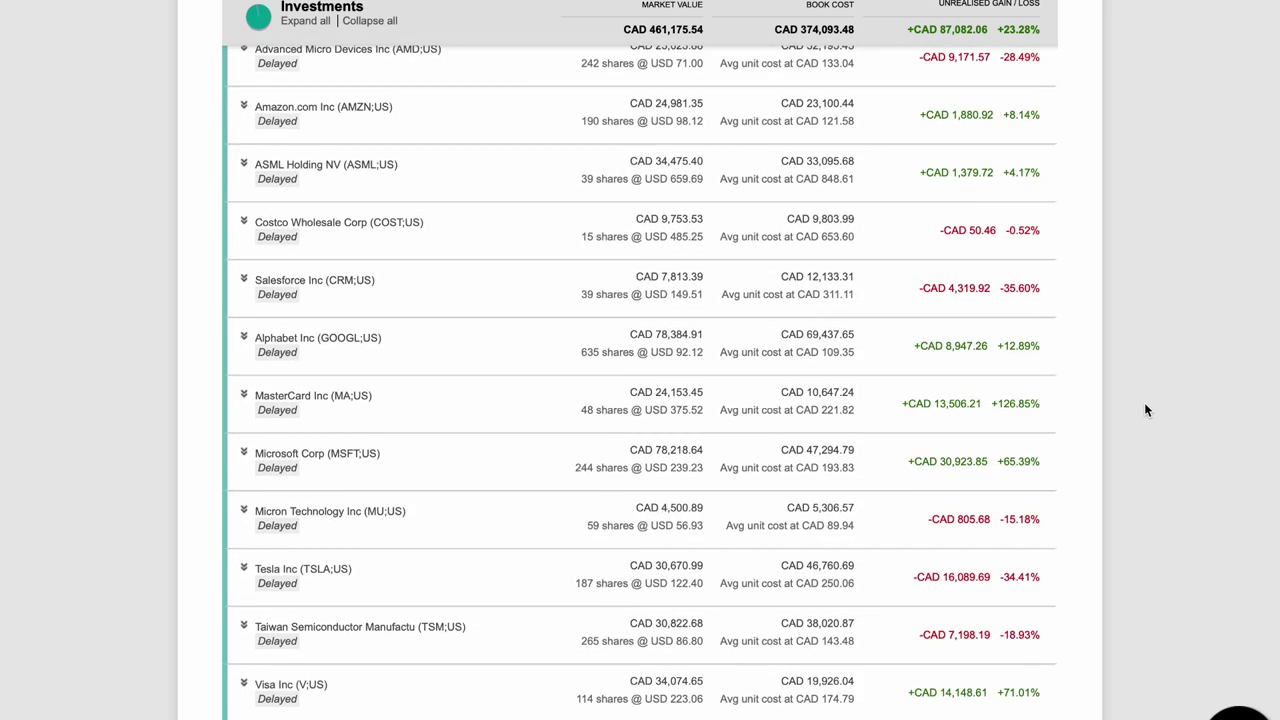
scroll(1146, 409, down, 2)
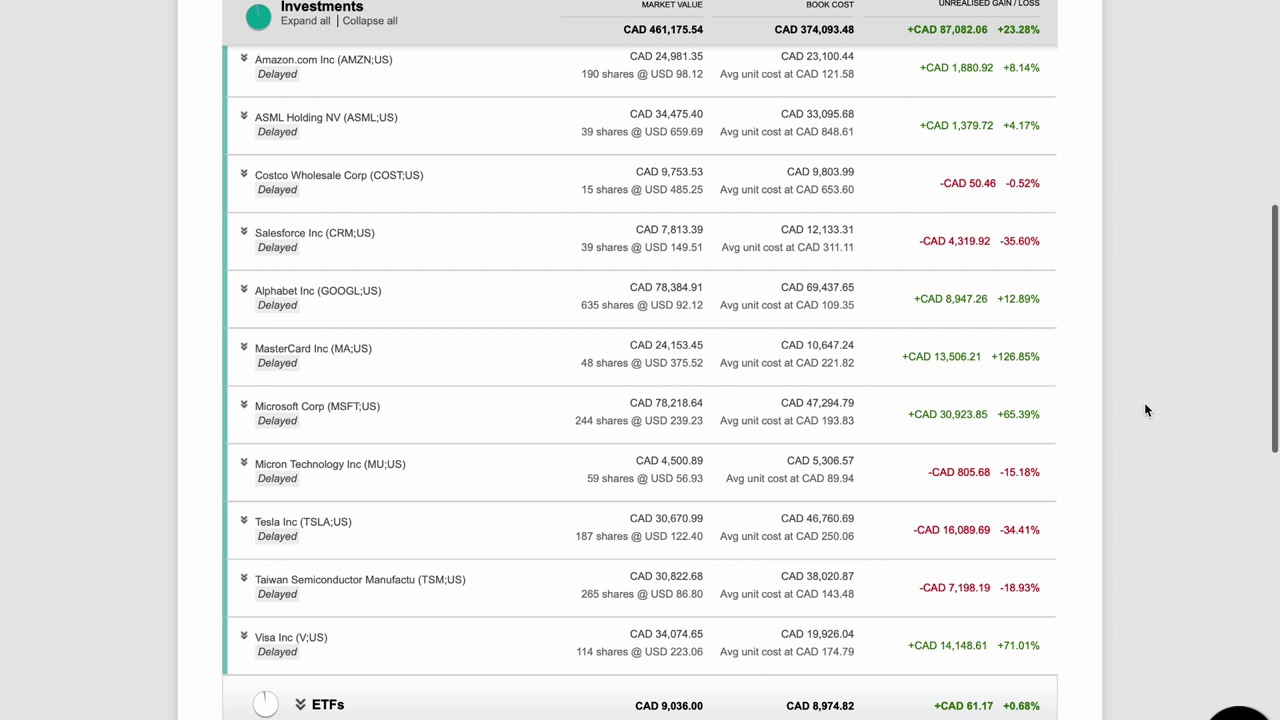